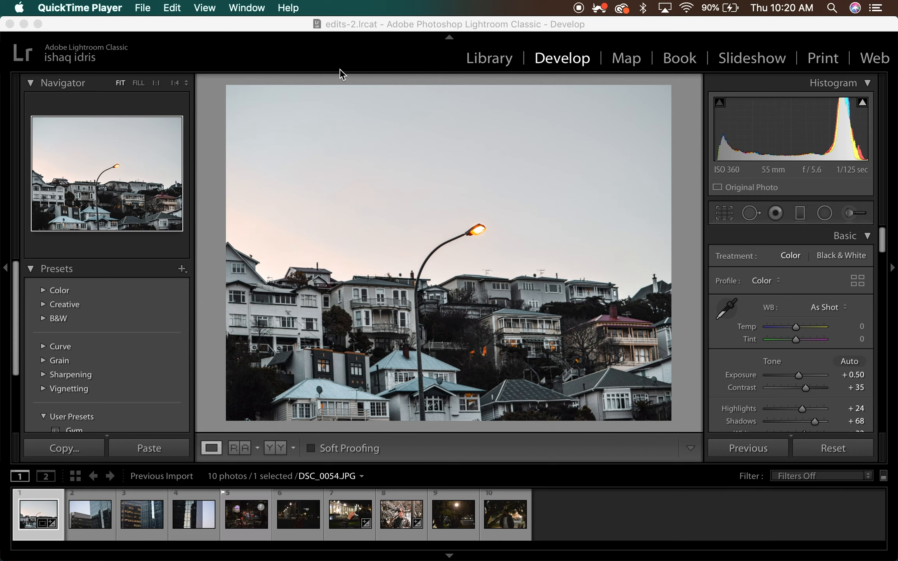
{"action": "left_click", "coordinate": [303, 44]}
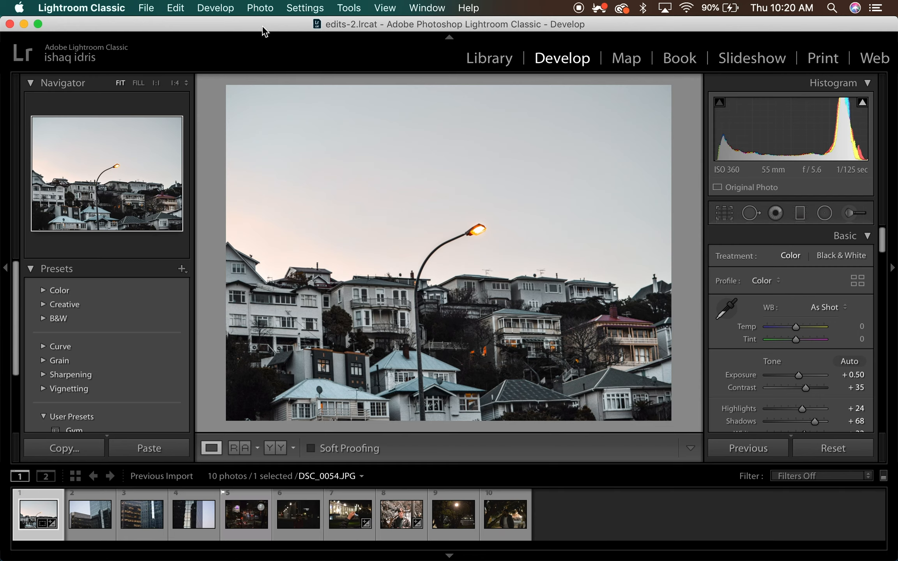
{"action": "left_click", "coordinate": [216, 8]}
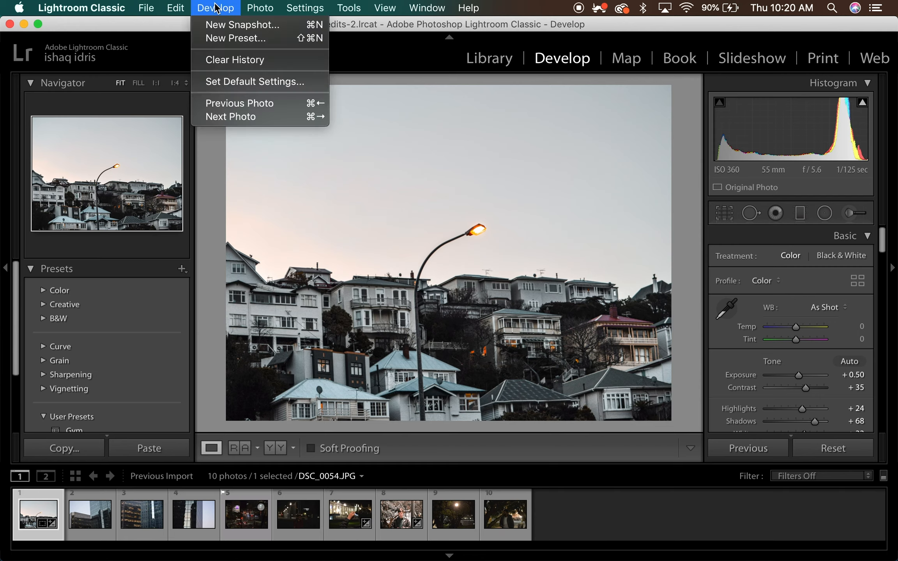
{"action": "left_click", "coordinate": [238, 43]}
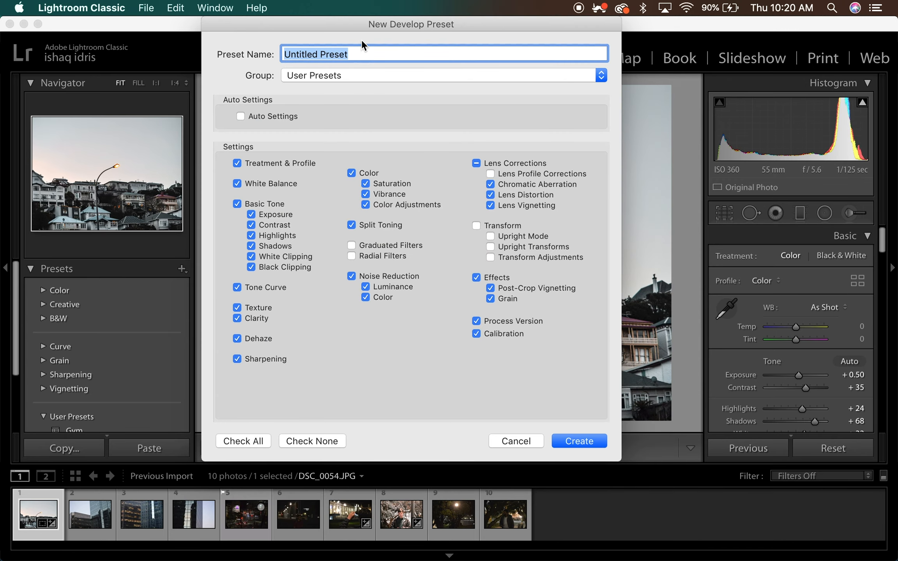
{"action": "left_click", "coordinate": [524, 447]}
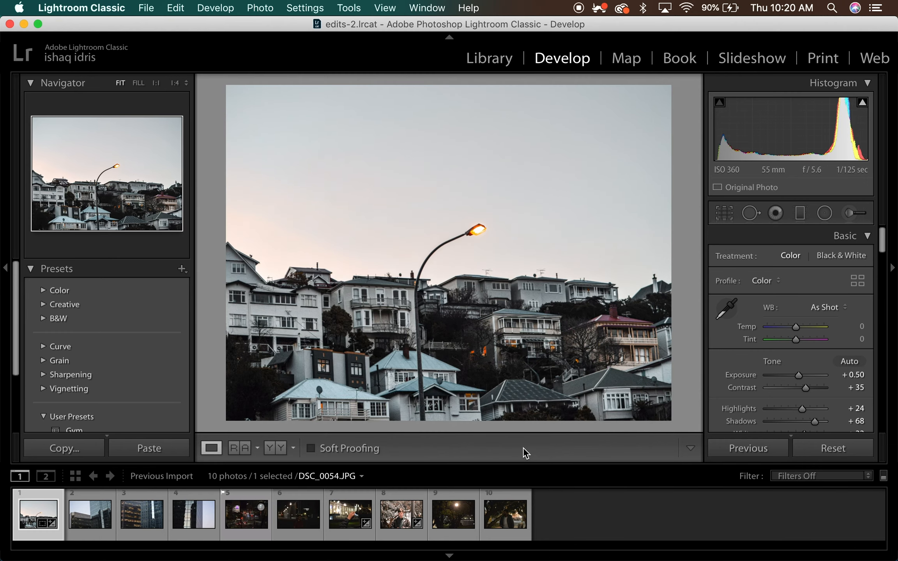
- Review the street lamp photo's develop settings and start a new develop preset from them named Vintage
{"action": "scroll", "coordinate": [746, 393], "scroll_direction": "down", "scroll_amount": 5}
{"action": "scroll", "coordinate": [746, 393], "scroll_direction": "down", "scroll_amount": 10}
{"action": "scroll", "coordinate": [746, 393], "scroll_direction": "down", "scroll_amount": 15}
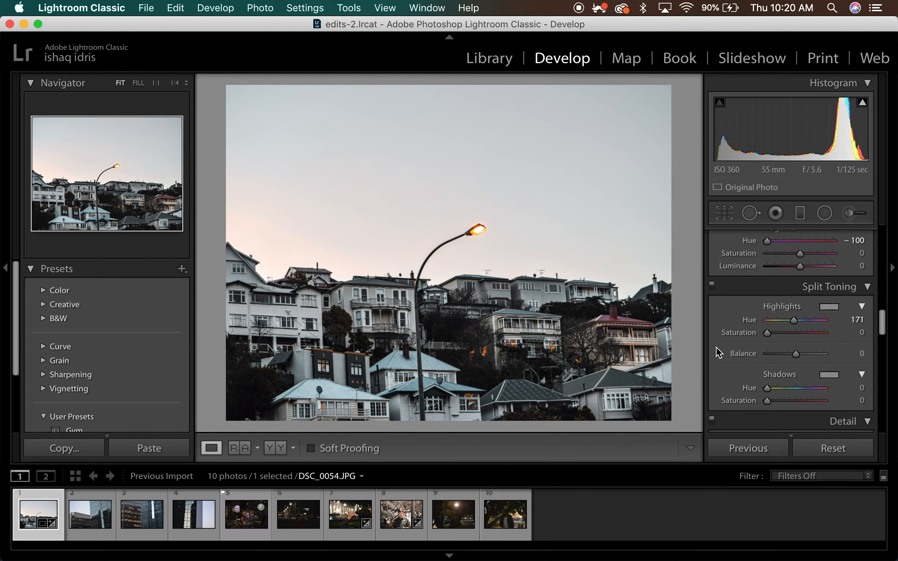
{"action": "scroll", "coordinate": [717, 347], "scroll_direction": "up", "scroll_amount": 20}
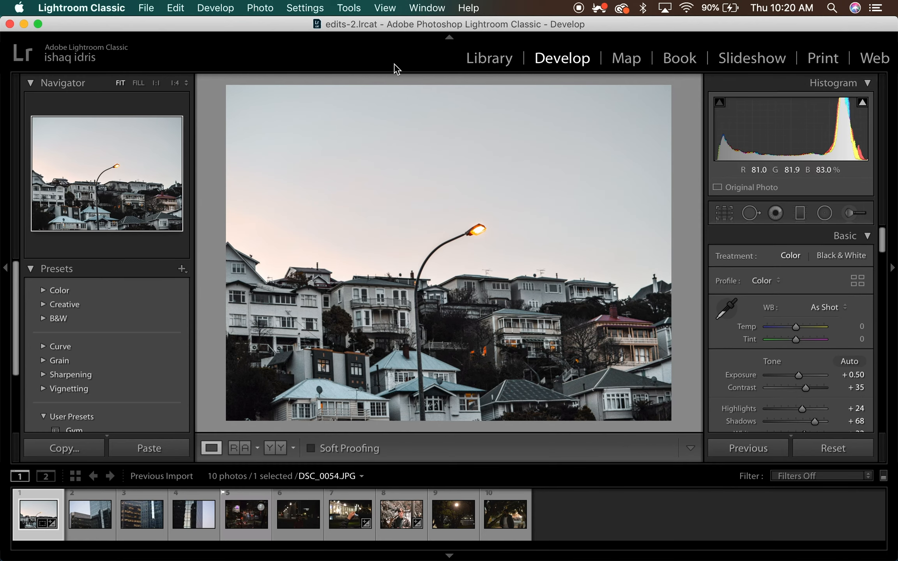
{"action": "left_click", "coordinate": [270, 7]}
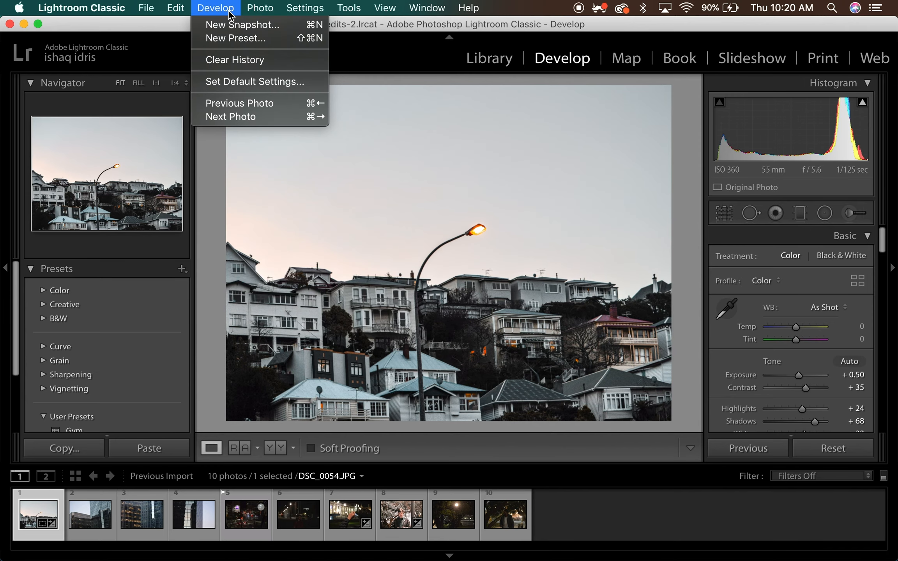
{"action": "left_click", "coordinate": [222, 39]}
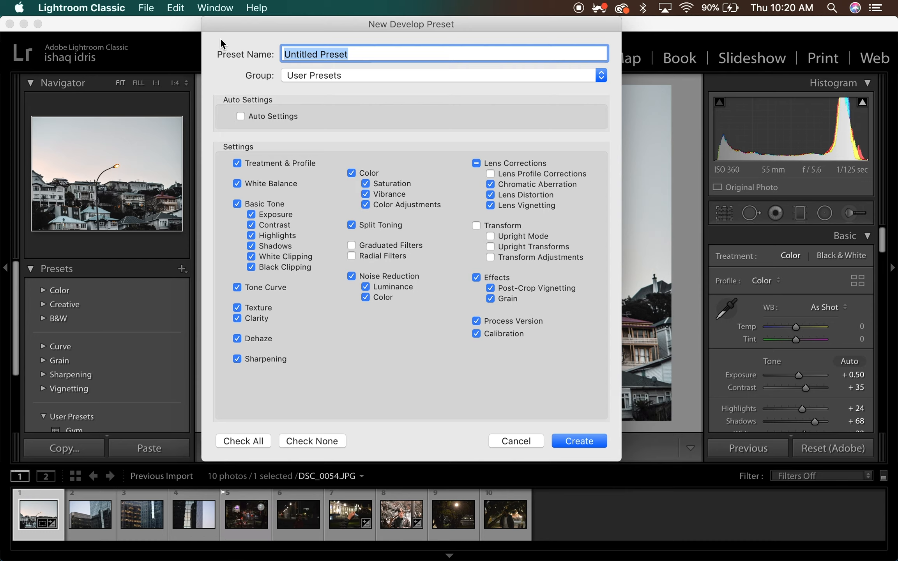
{"action": "type", "text": "Vi"}
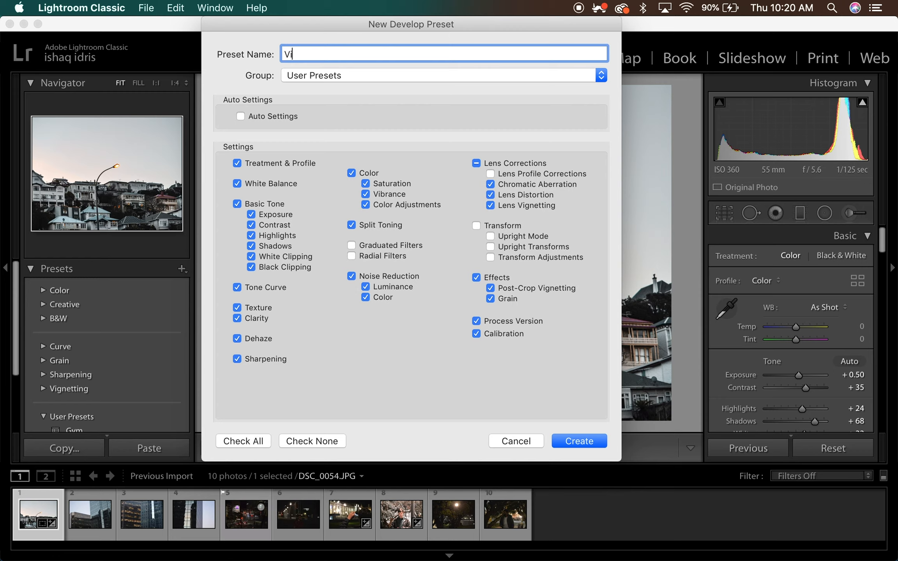
{"action": "type", "text": "ntage"}
- Keep the Vintage preset in the User Presets group and create it with the default selection of settings
{"action": "left_click", "coordinate": [319, 76]}
{"action": "left_click", "coordinate": [339, 102]}
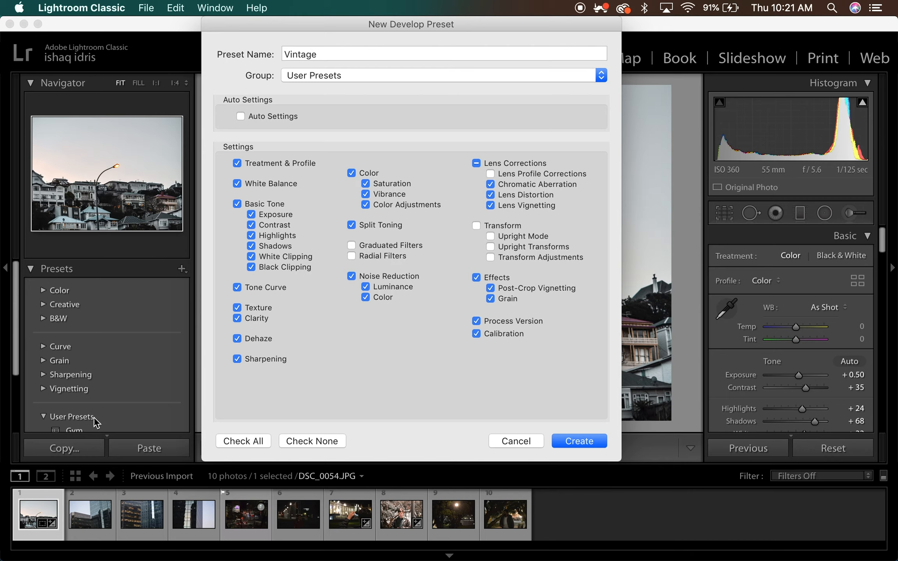
{"action": "left_click", "coordinate": [367, 75]}
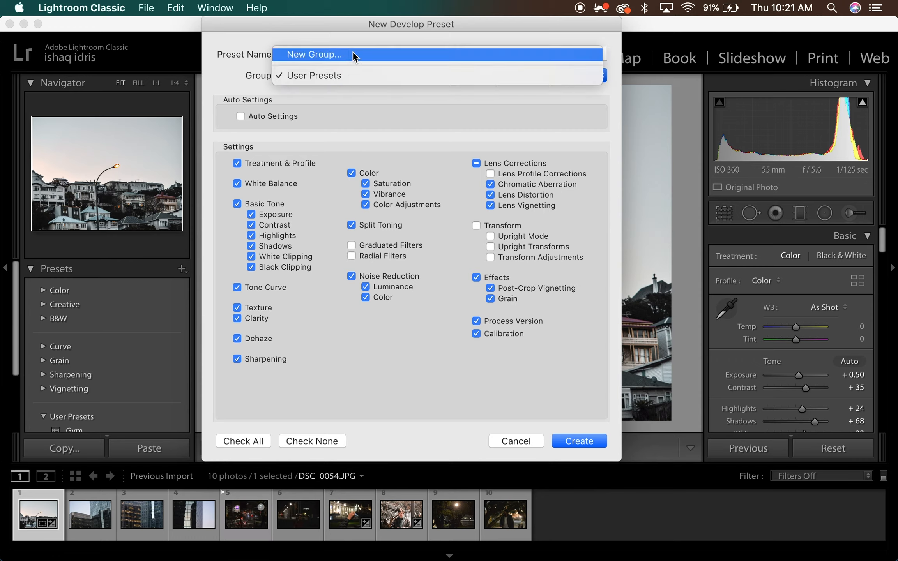
{"action": "left_click", "coordinate": [355, 119]}
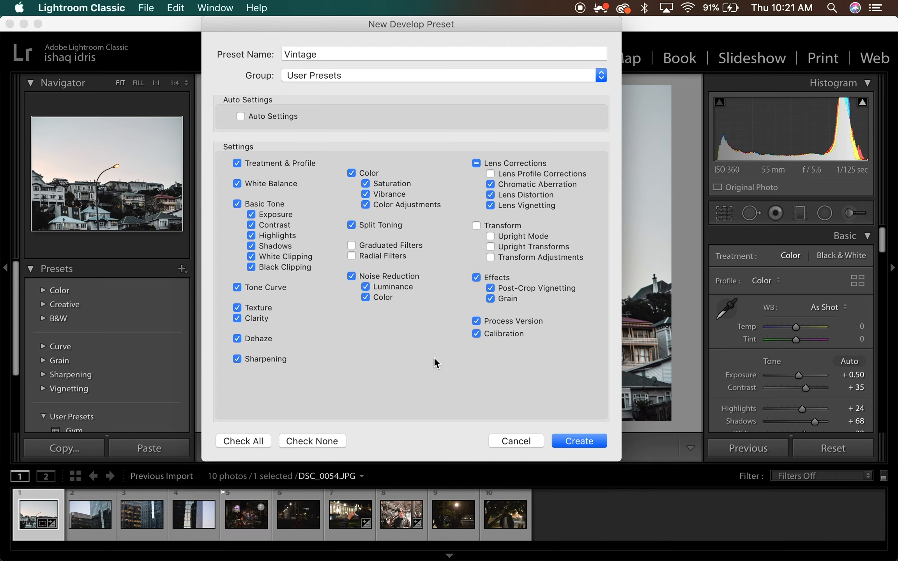
{"action": "left_click", "coordinate": [569, 440]}
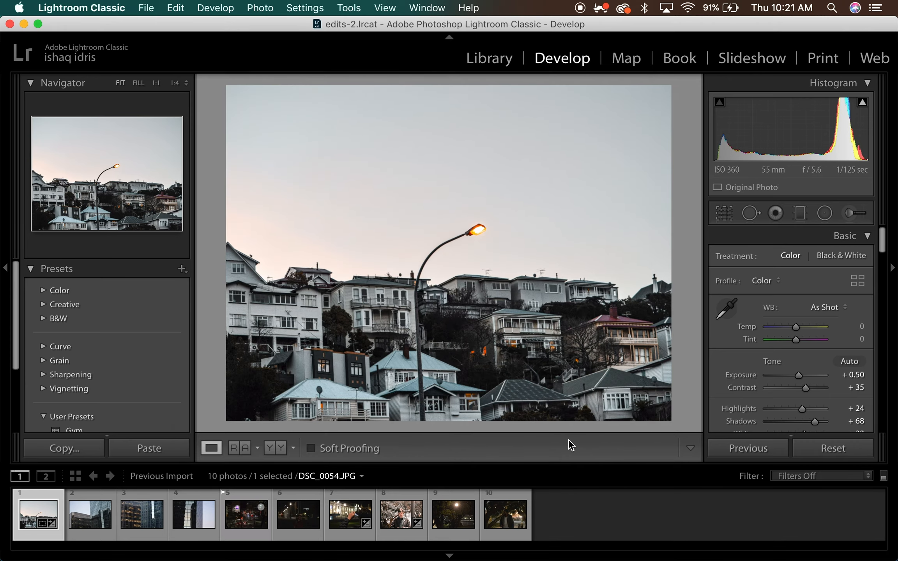
{"action": "scroll", "coordinate": [88, 351], "scroll_direction": "down", "scroll_amount": 4}
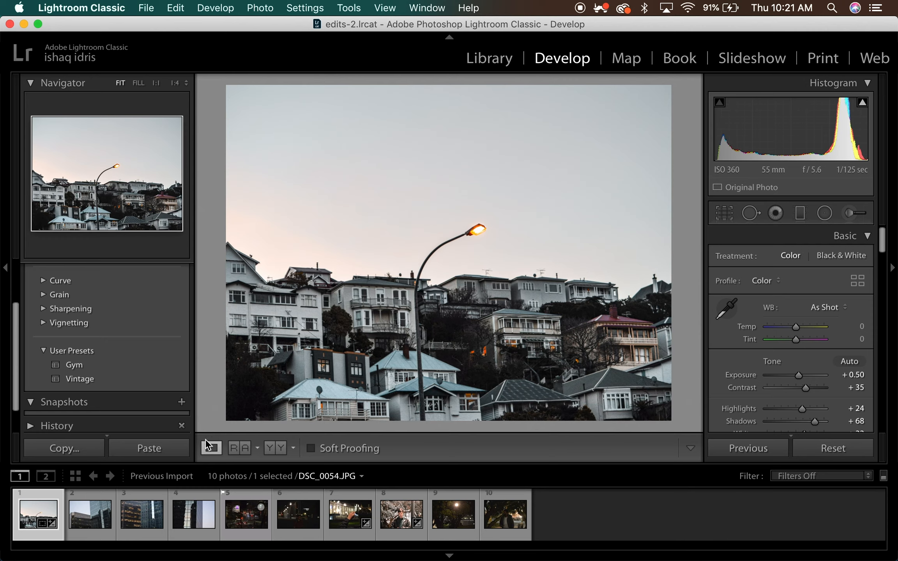
{"action": "left_click", "coordinate": [236, 450]}
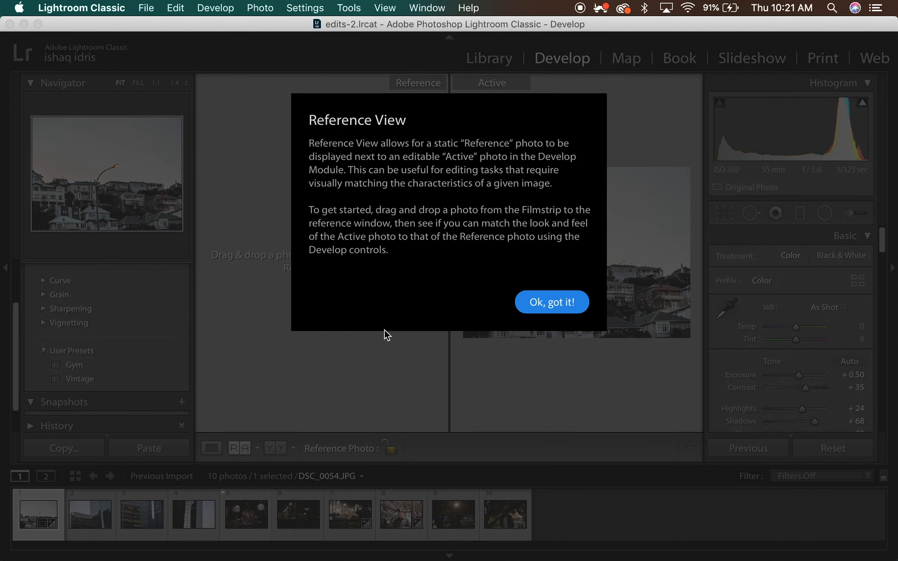
{"action": "left_click", "coordinate": [560, 296]}
{"action": "left_click", "coordinate": [239, 448]}
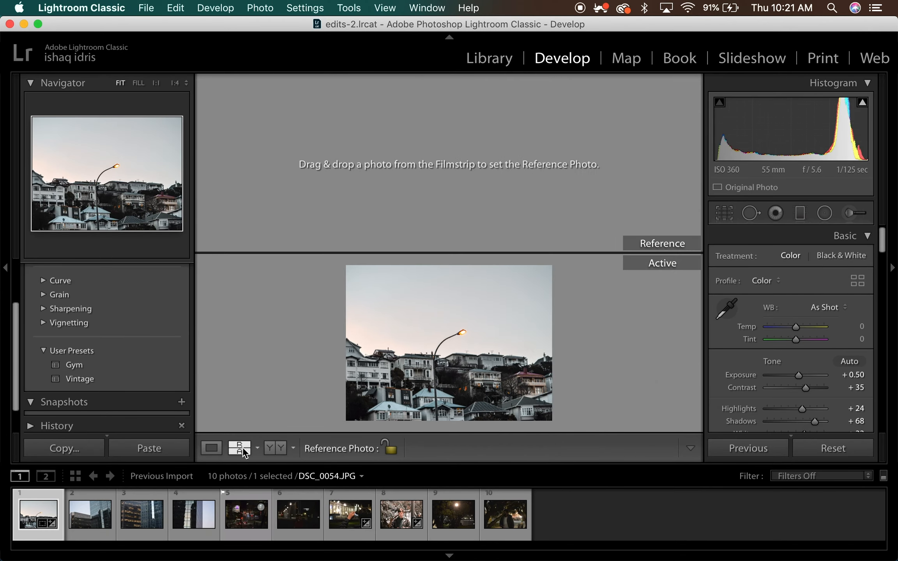
{"action": "left_click", "coordinate": [211, 448]}
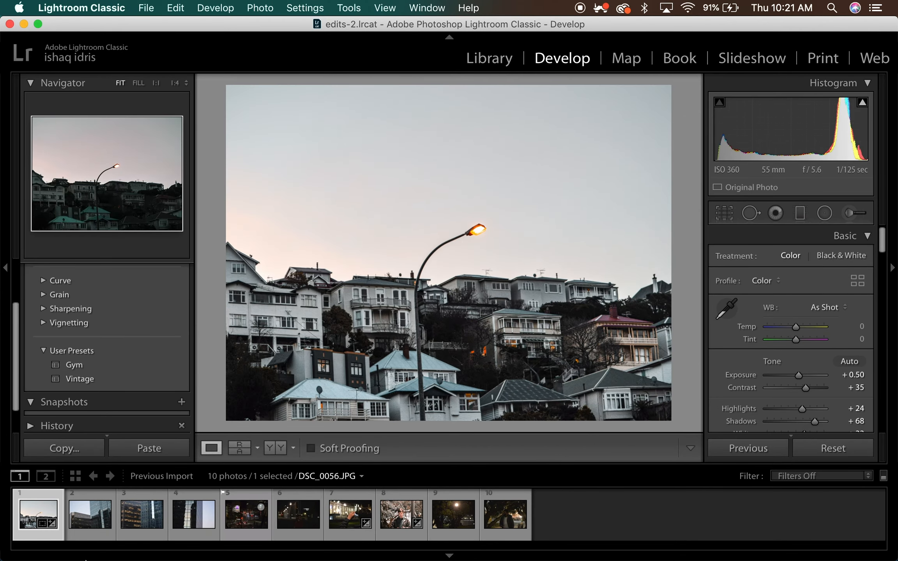
- Apply the Vintage preset to the glass buildings photo DSC_0056.JPG and review its tone, tone curve and color settings
{"action": "left_click", "coordinate": [94, 523]}
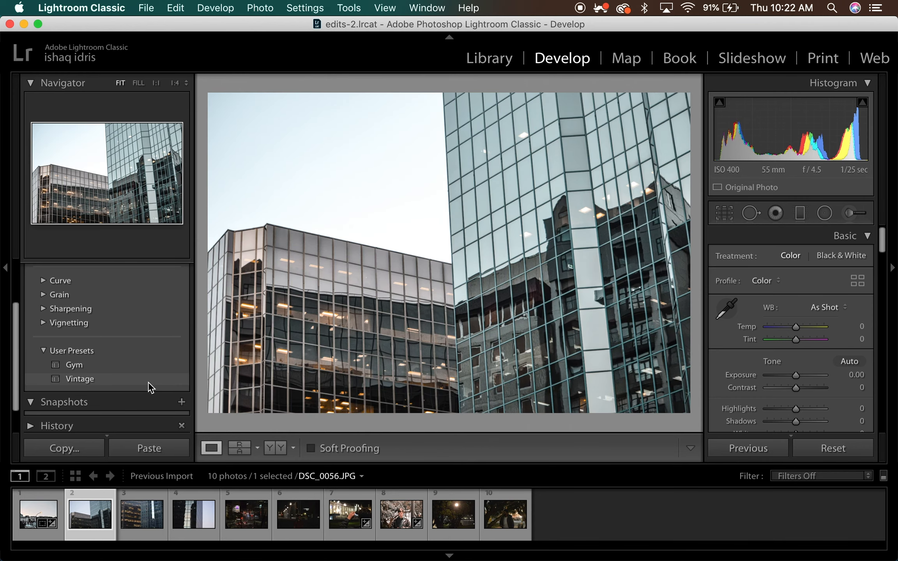
{"action": "left_click", "coordinate": [152, 386]}
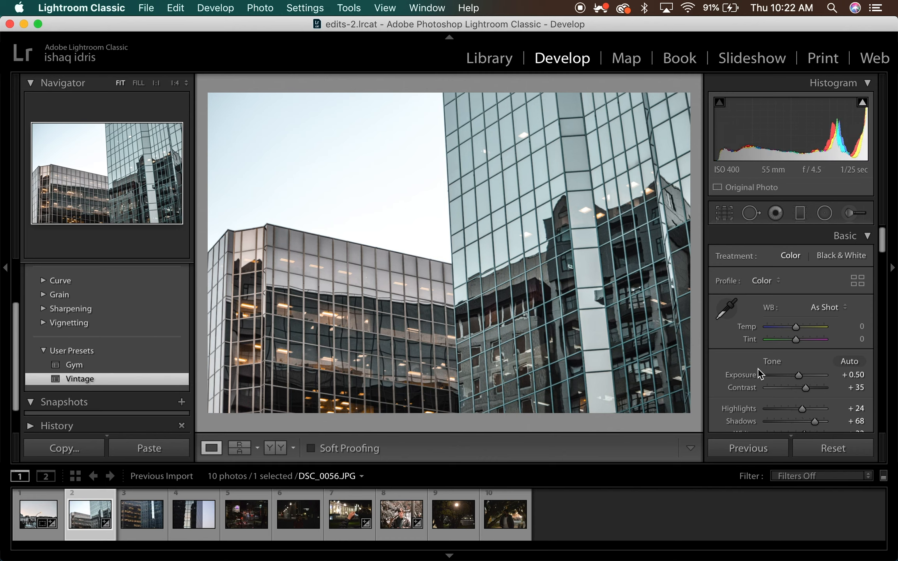
{"action": "scroll", "coordinate": [758, 362], "scroll_direction": "down", "scroll_amount": 10}
{"action": "scroll", "coordinate": [759, 372], "scroll_direction": "down", "scroll_amount": 10}
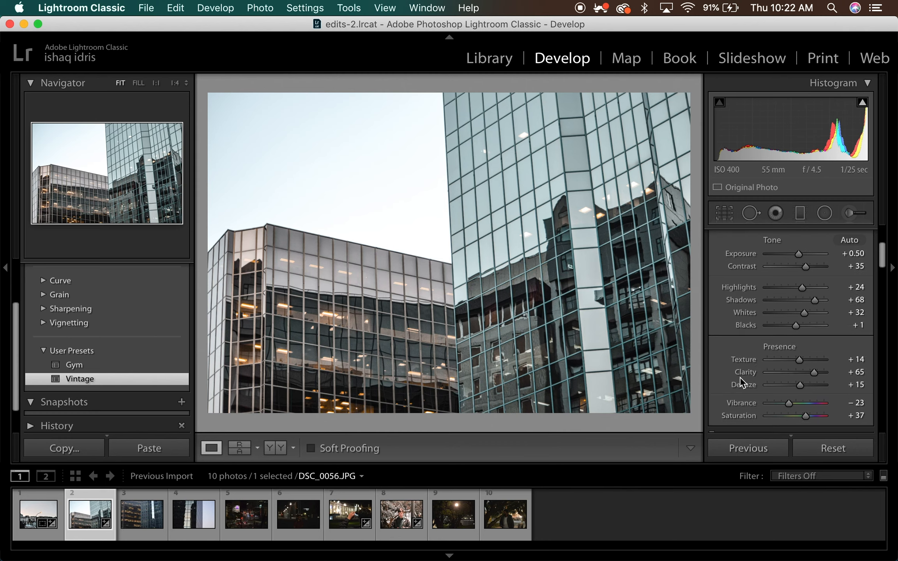
{"action": "scroll", "coordinate": [741, 378], "scroll_direction": "down", "scroll_amount": 15}
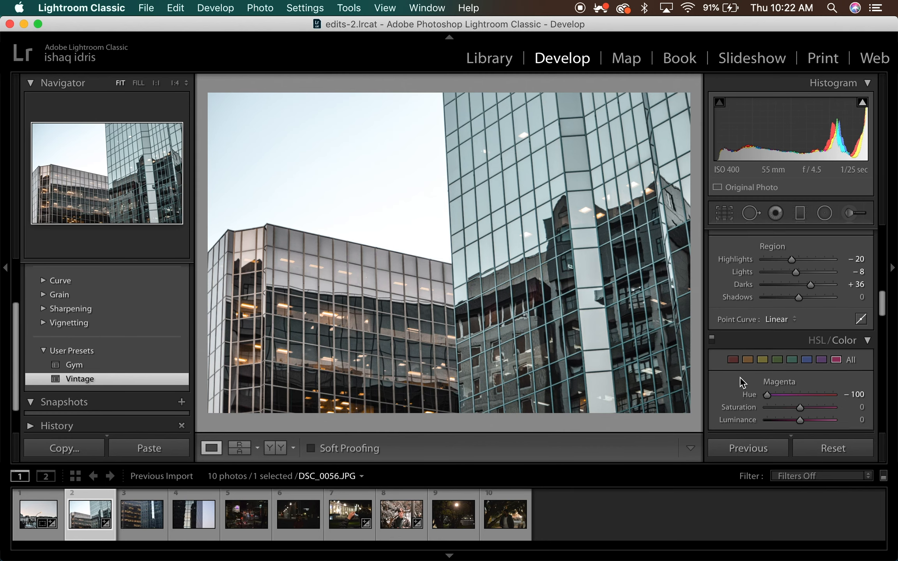
- Show the Vintage preset's file in Finder and return to Lightroom Classic
{"action": "right_click", "coordinate": [87, 380]}
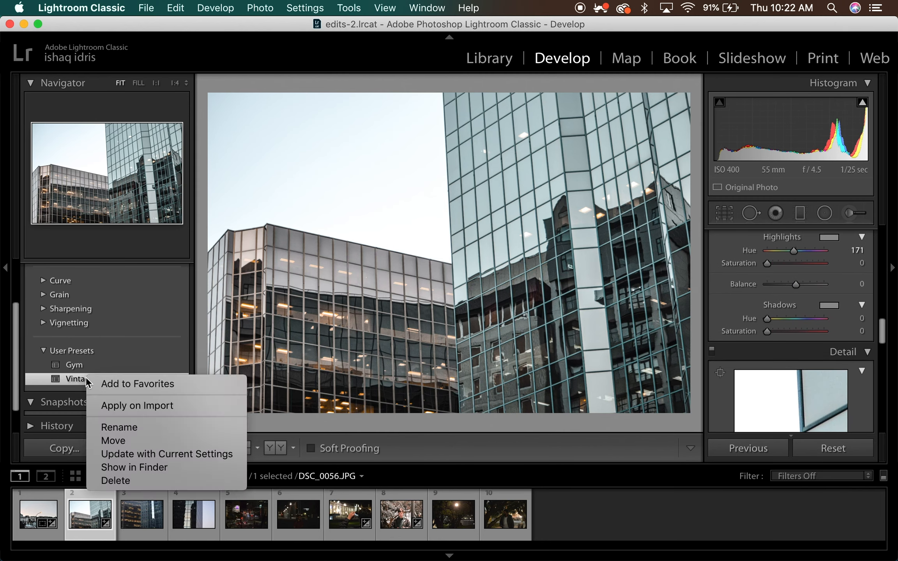
{"action": "left_click", "coordinate": [189, 472]}
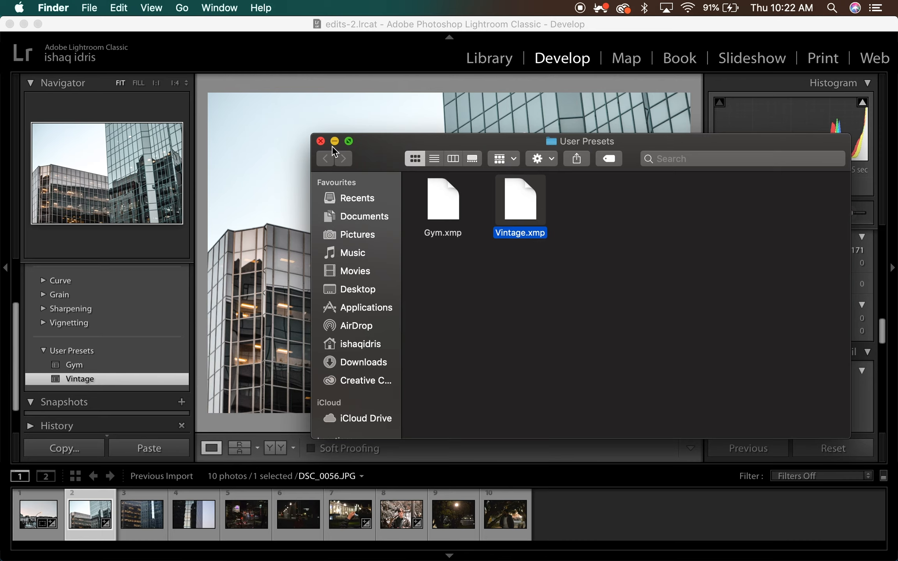
{"action": "left_click", "coordinate": [375, 49]}
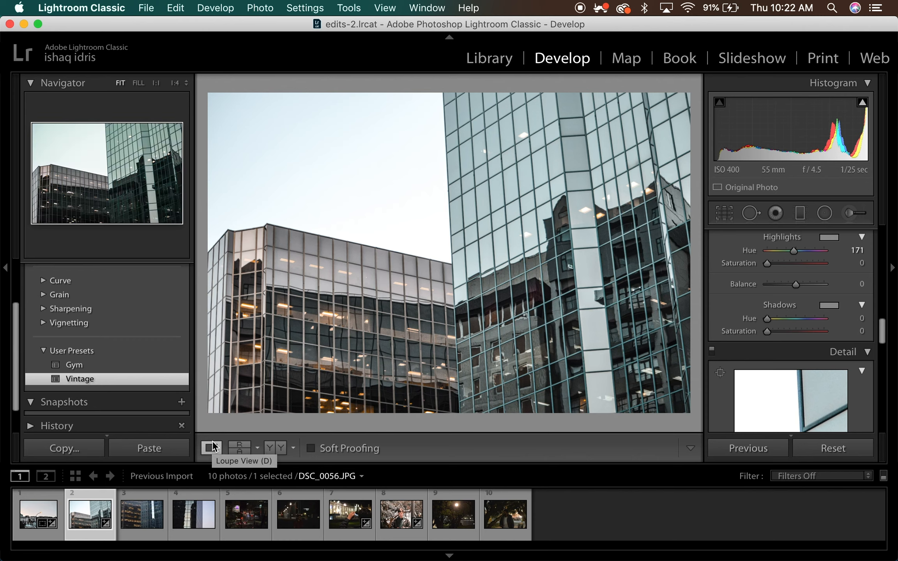
- View the street lamp photo DSC_0054.JPG and the edited portrait DSC_0090.JPG
{"action": "left_click", "coordinate": [38, 517]}
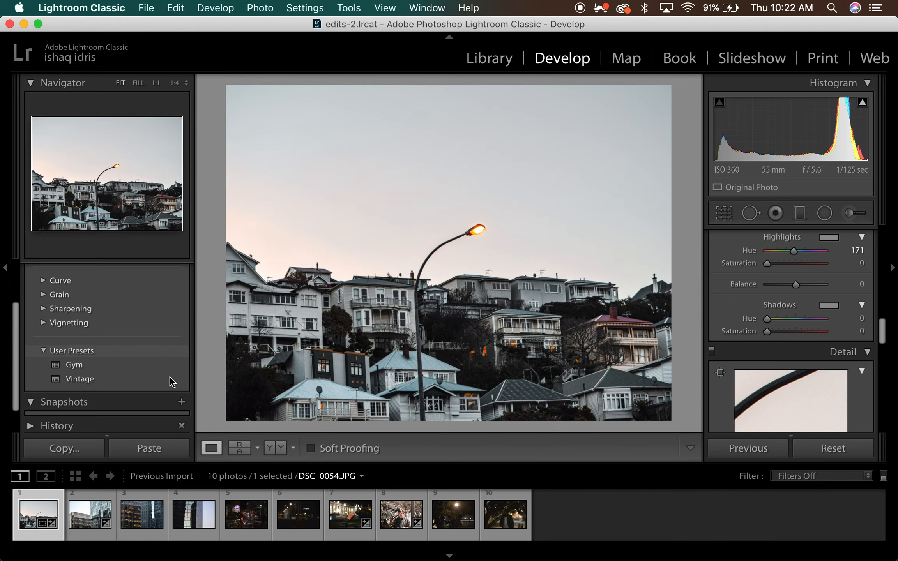
{"action": "left_click", "coordinate": [400, 537]}
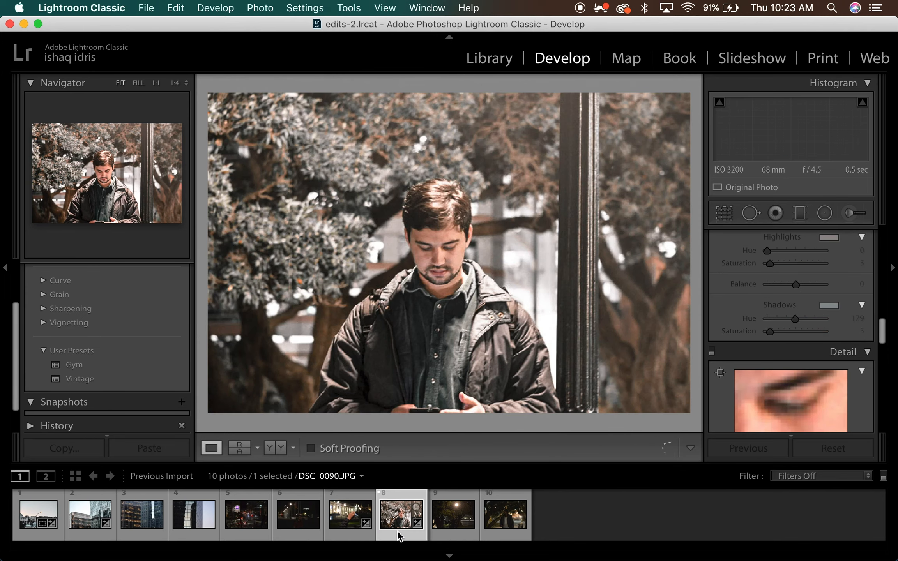